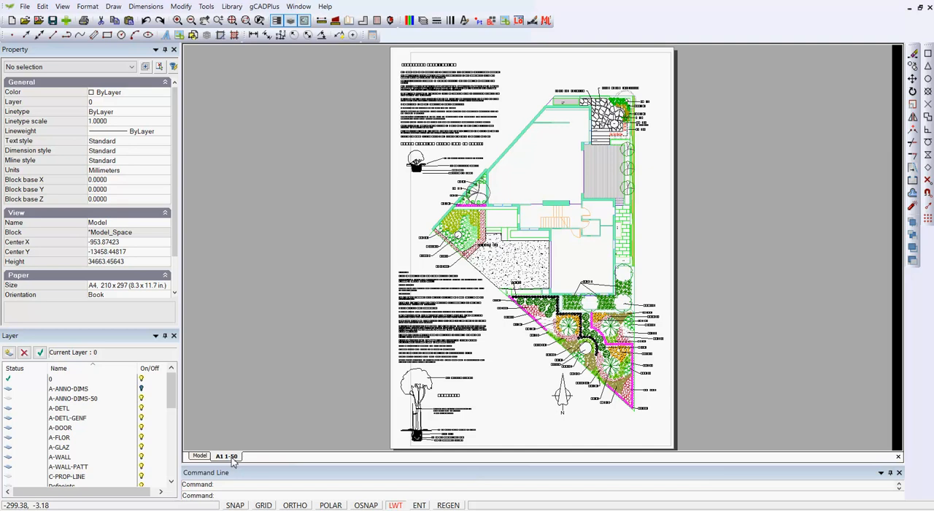
Step: Check the paper size and orientation of the A1 1-50 layout in the Layouts manager
right_click(233, 459)
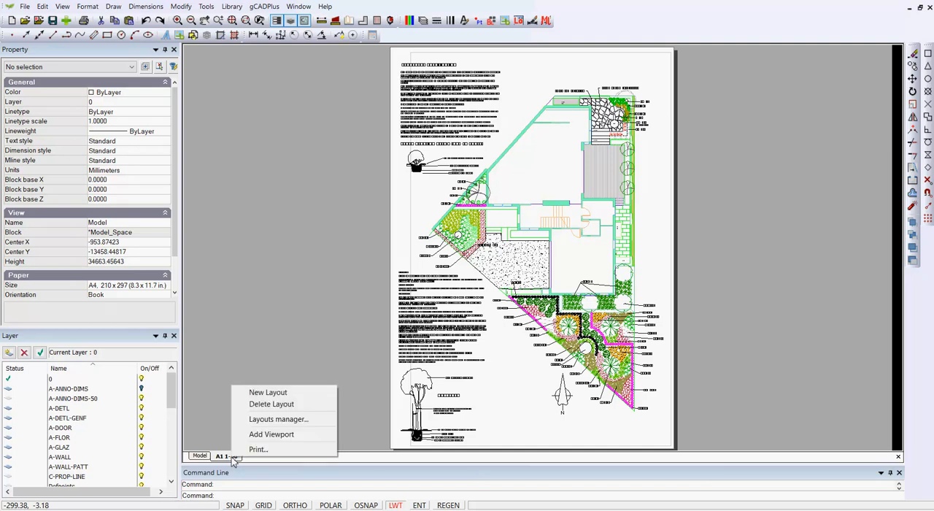
click(285, 420)
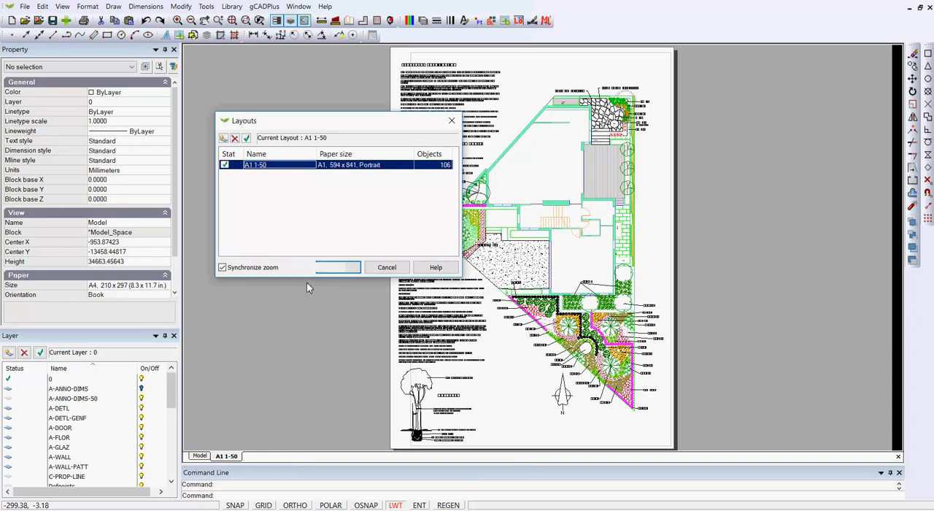
click(339, 270)
click(452, 122)
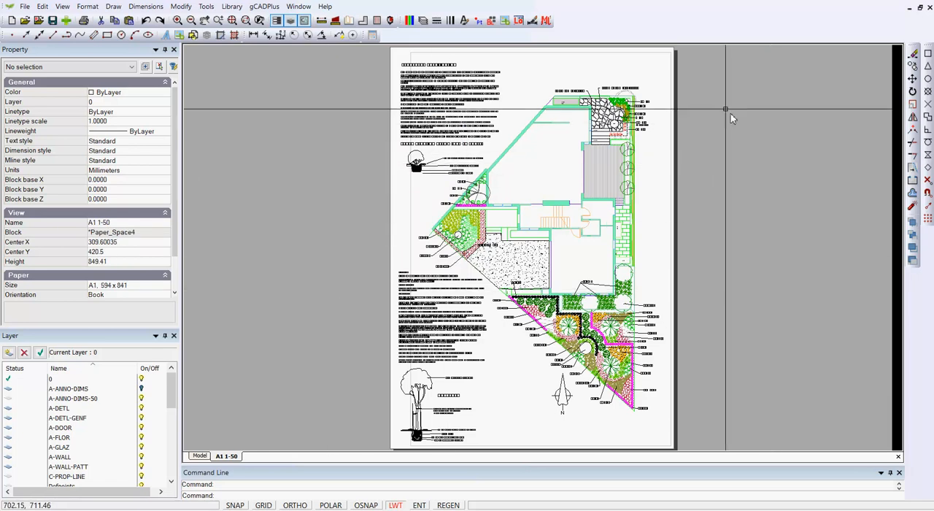
Step: Set Fixed Scale to No for the viewport on the A1 1-50 layout
click(671, 95)
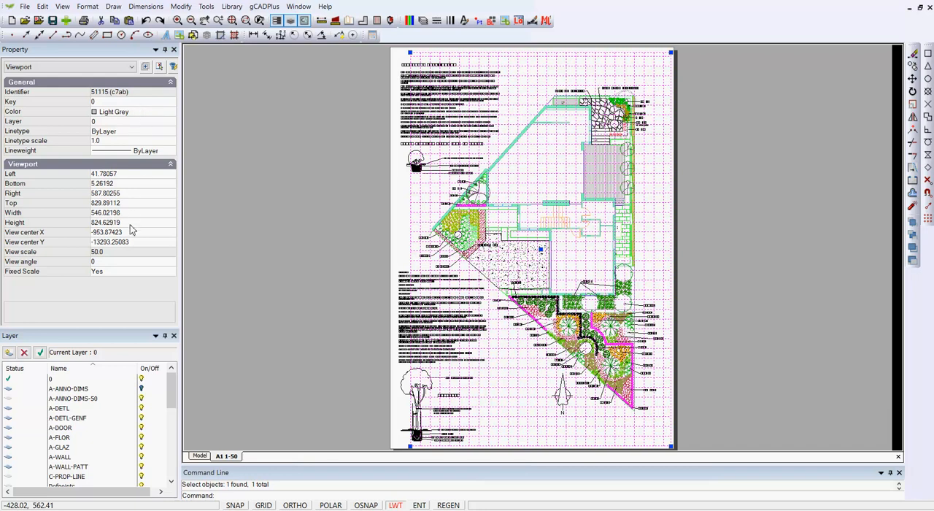
click(118, 276)
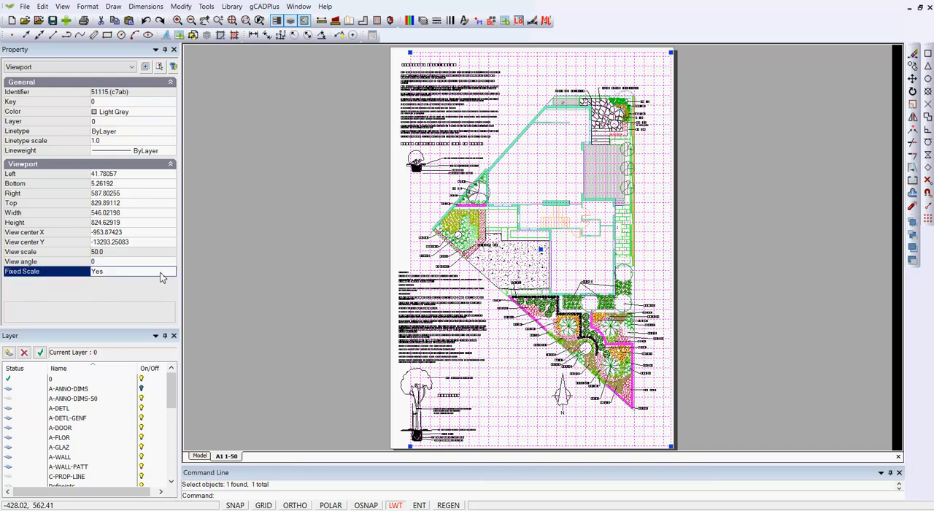
double_click(160, 273)
double_click(116, 272)
double_click(119, 273)
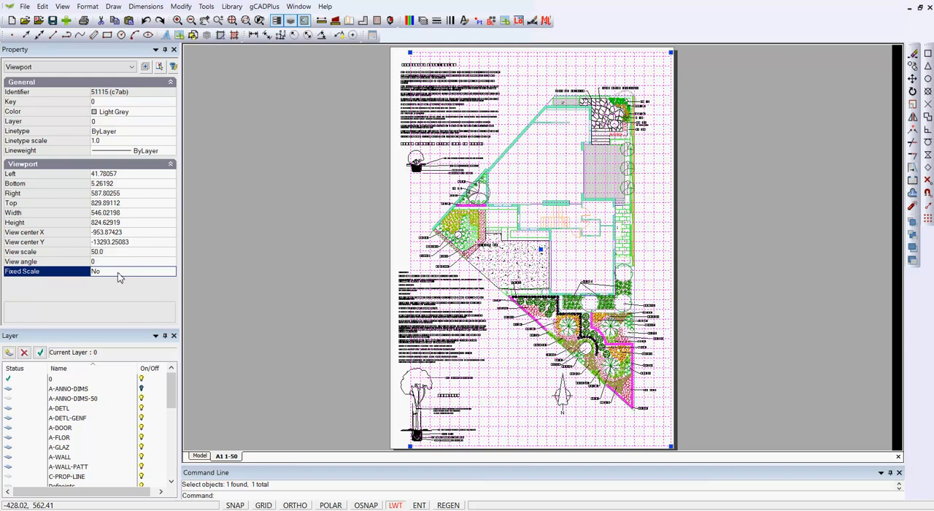
Step: Set the viewport's Fixed Scale back to Yes and clear the selection
click(109, 252)
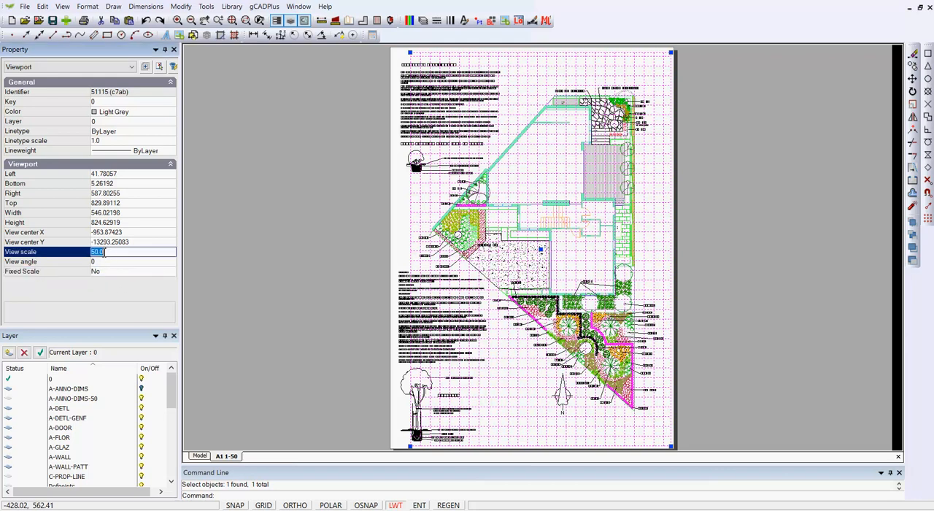
click(115, 274)
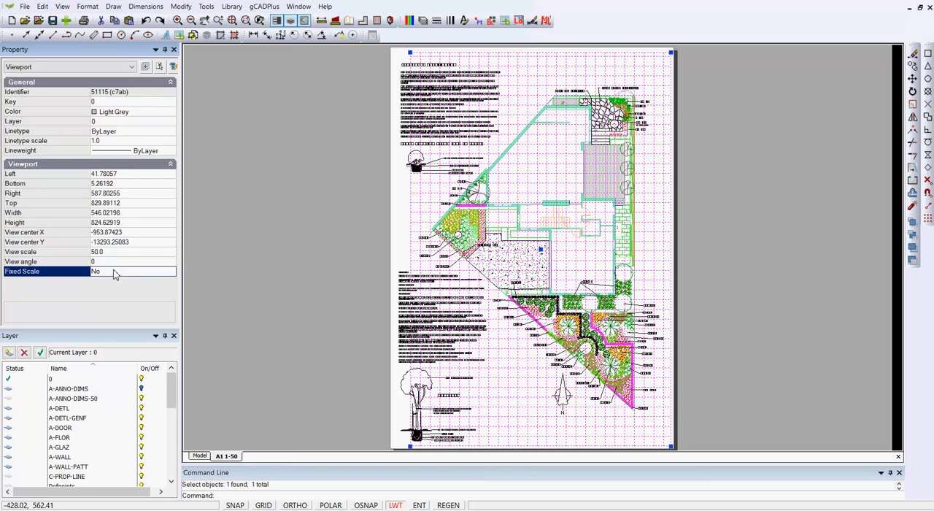
double_click(117, 273)
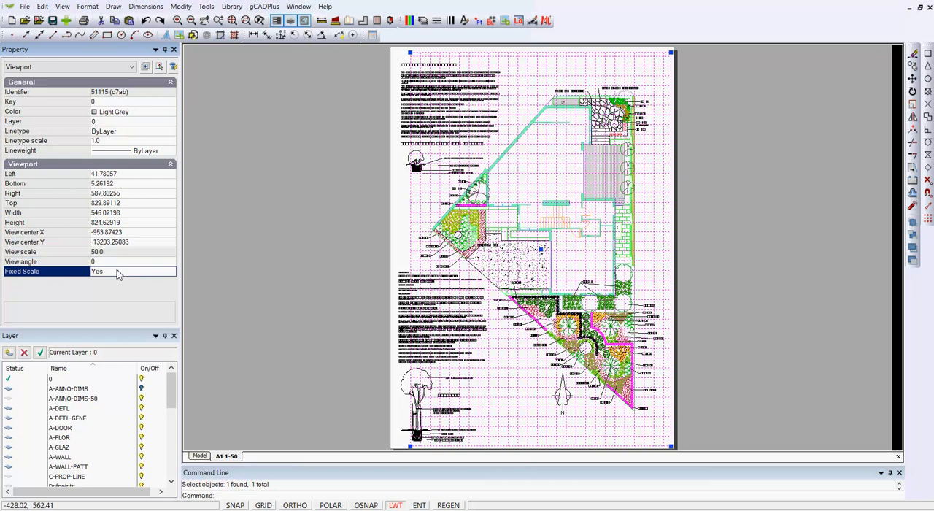
right_click(265, 276)
click(296, 296)
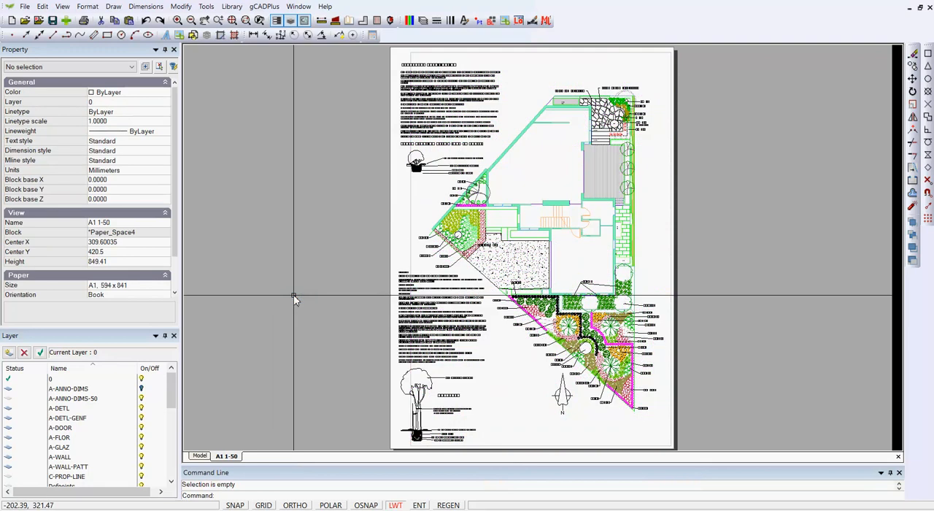
Step: Set up printing of the layout with CutePDF Writer on ISO A1 paper in portrait orientation
click(84, 20)
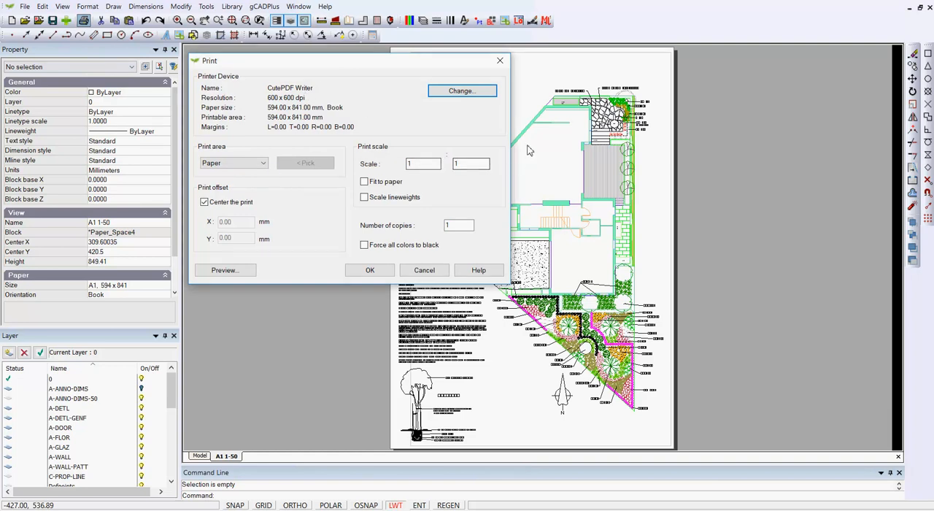
click(463, 92)
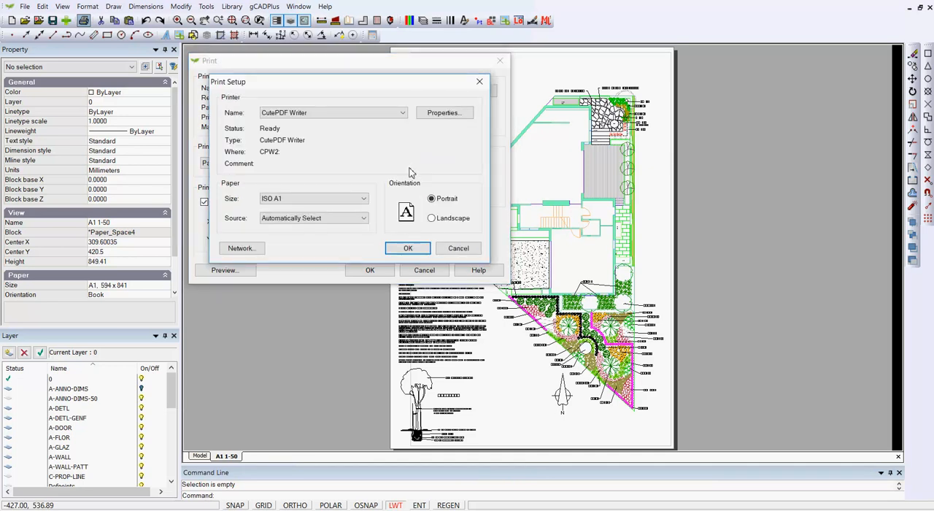
click(401, 115)
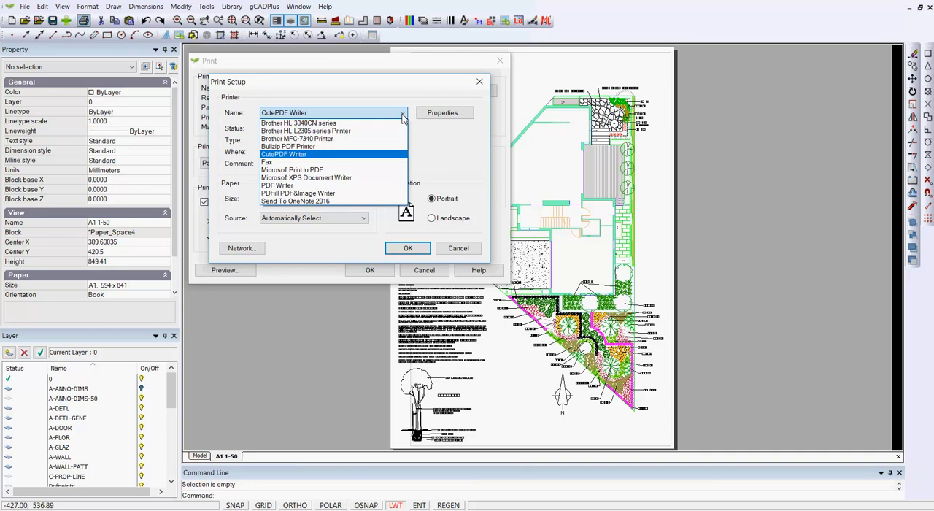
click(461, 259)
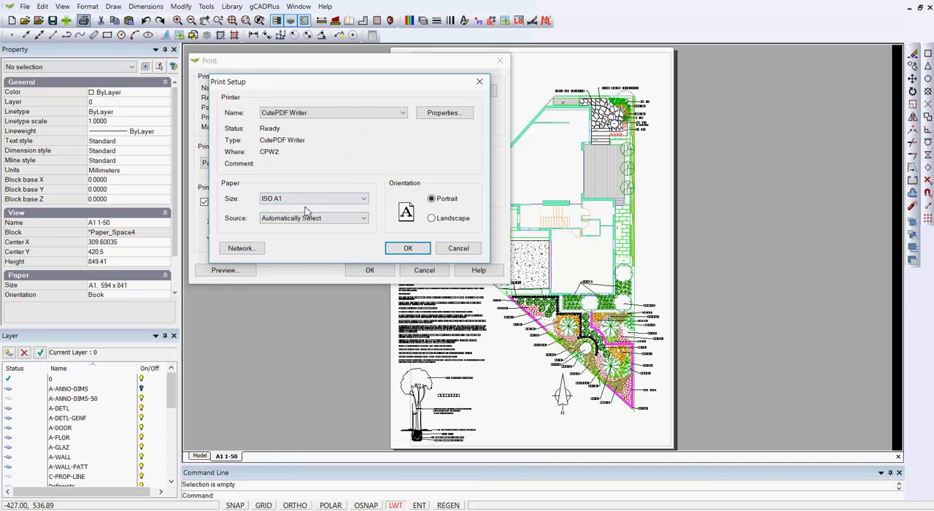
click(408, 249)
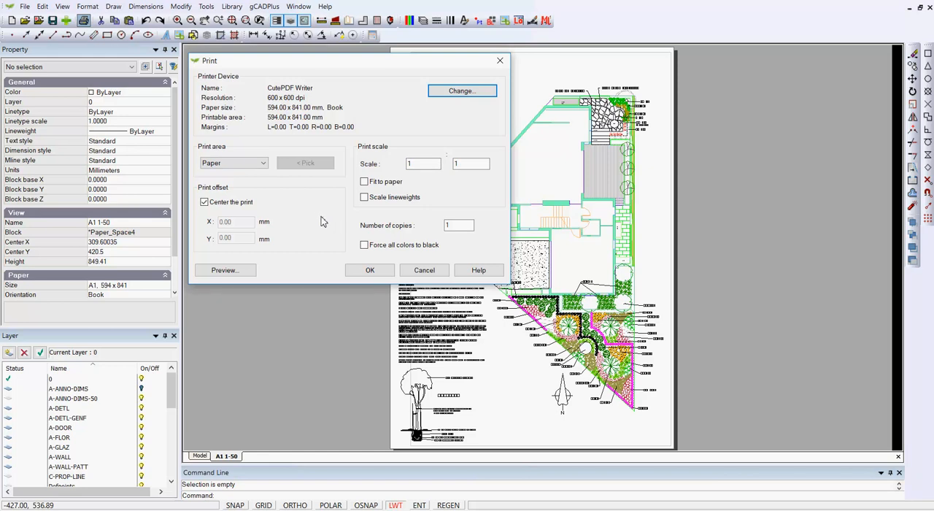
Step: Try the Fit to paper option, then turn it off and restore the print scale to 1:1
click(364, 183)
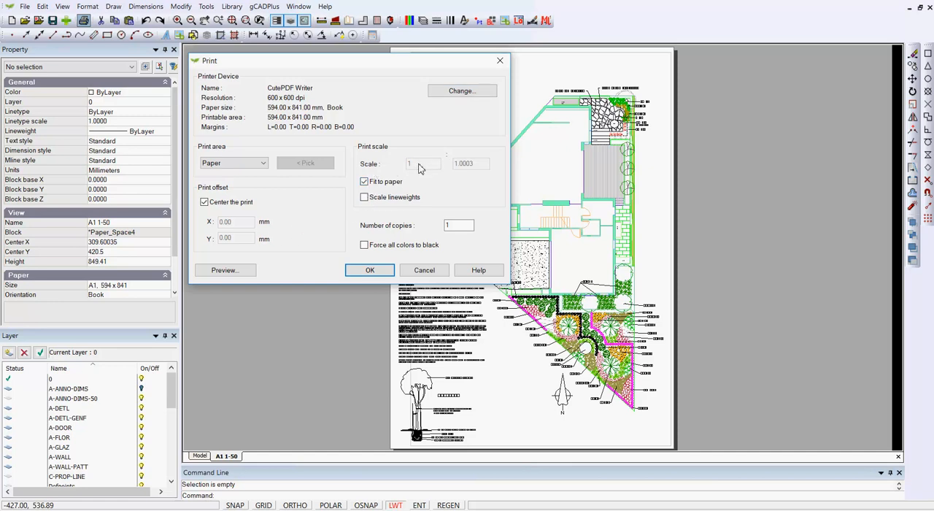
click(364, 181)
click(481, 166)
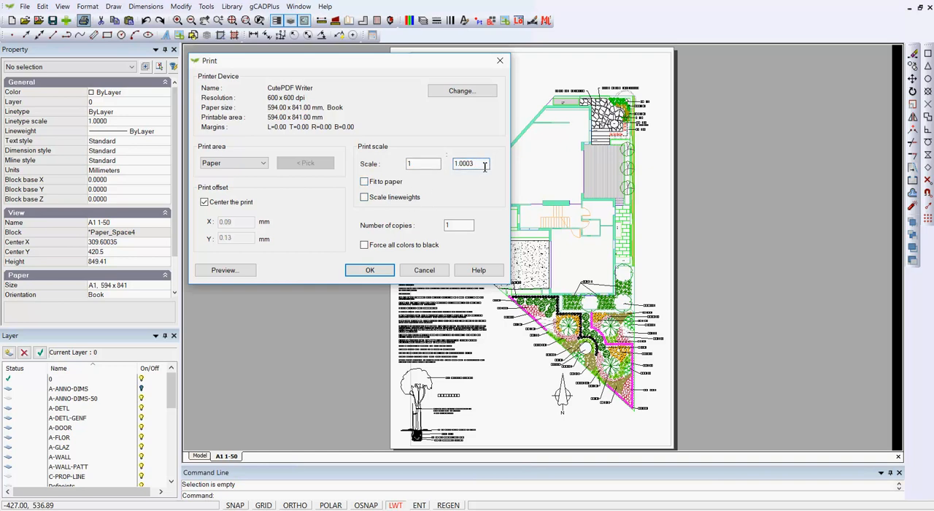
key(BackSpace)
key(BackSpace)
key(BackSpace)
key(BackSpace)
key(BackSpace)
Step: Print the layout with the print area kept as Paper, replacing GCADPlus drawing.pdf on the Desktop
click(263, 164)
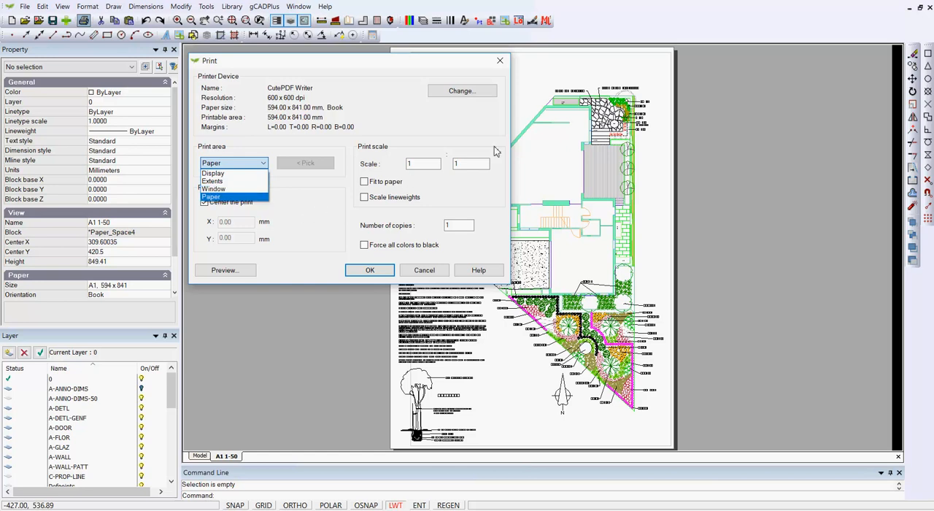
click(450, 125)
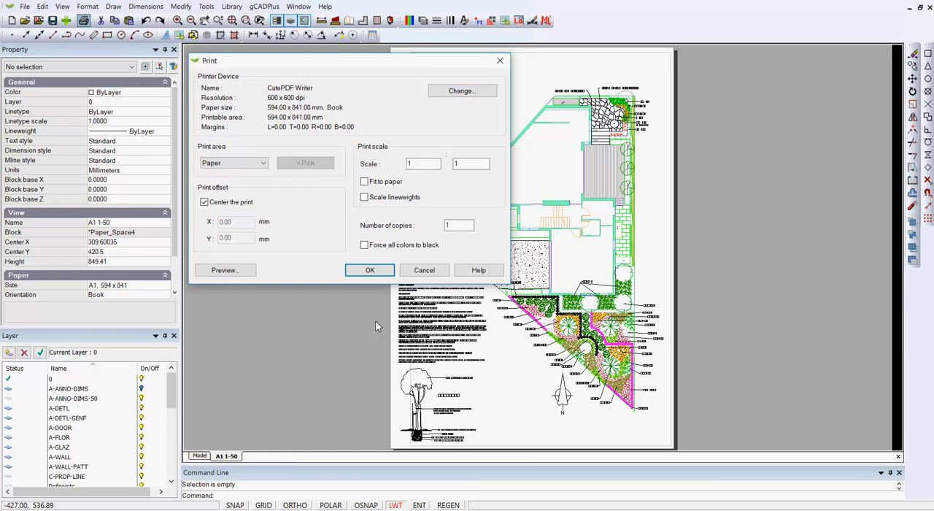
click(370, 273)
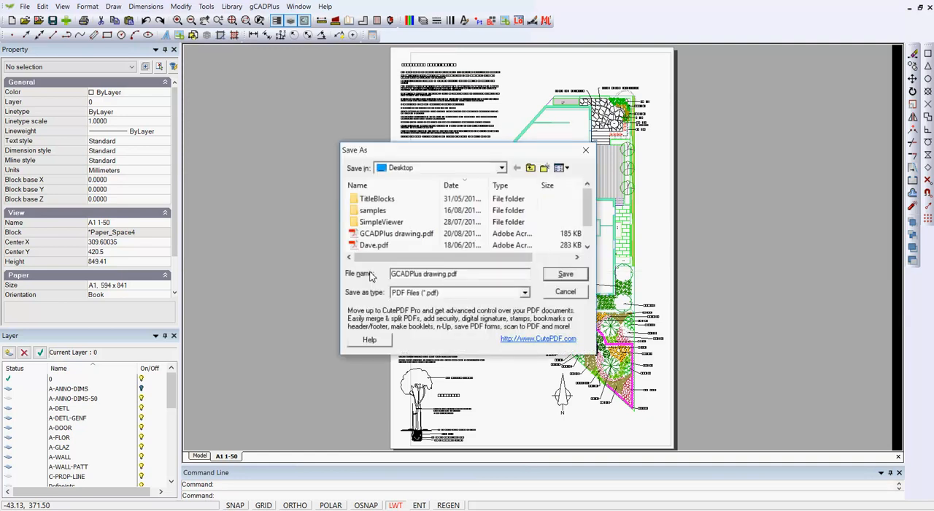
click(359, 234)
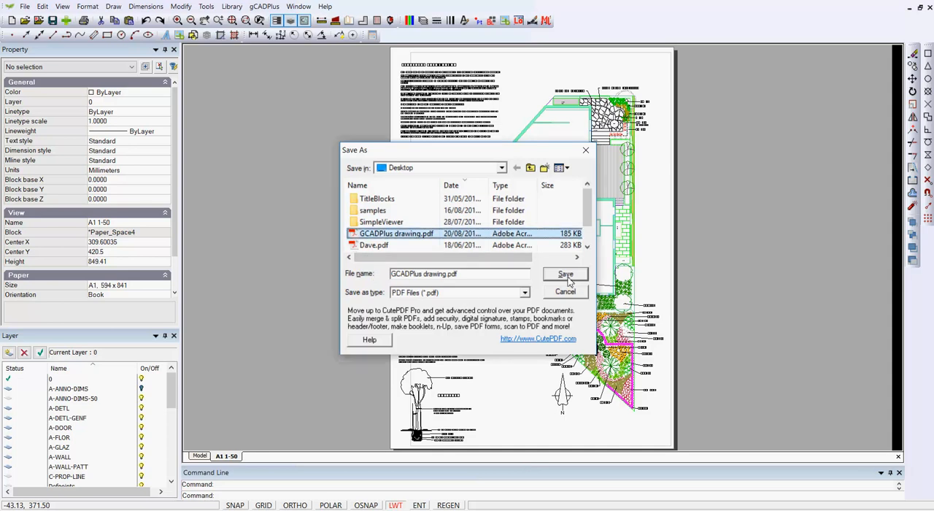
click(565, 275)
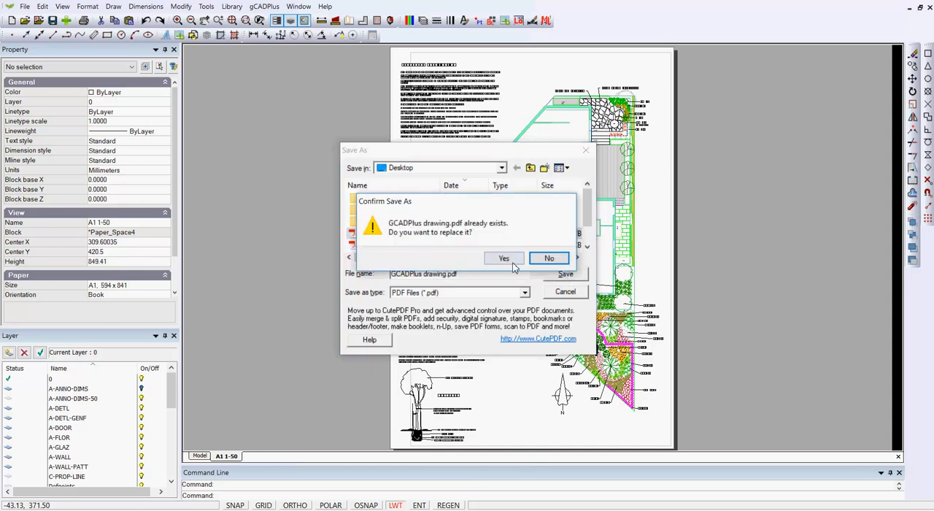
click(513, 263)
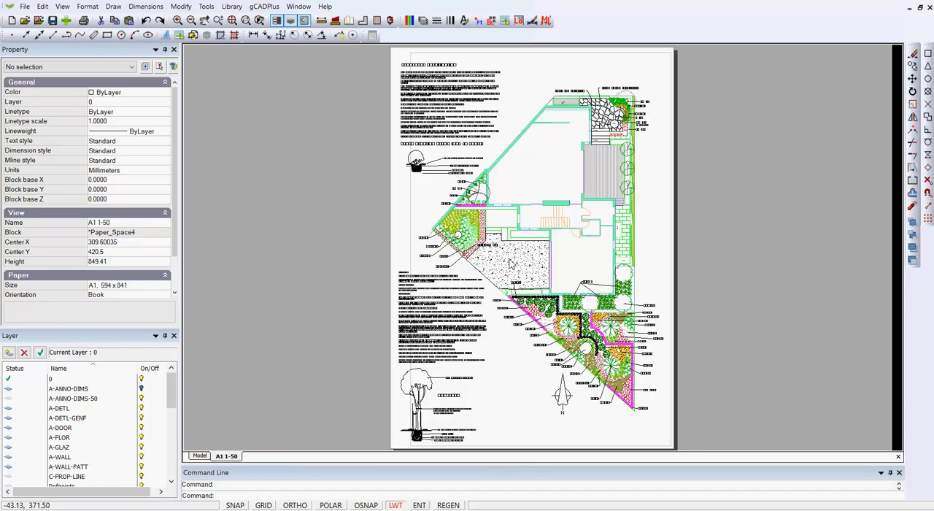
Step: Open GCADPlus drawing.pdf from the desktop and inspect the printed sheet as a whole page and close up
key(super+d)
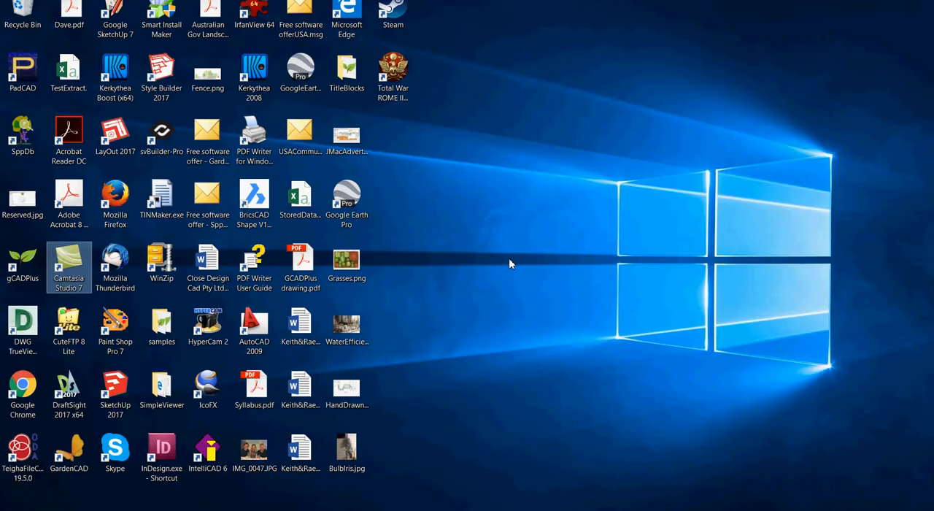
click(300, 266)
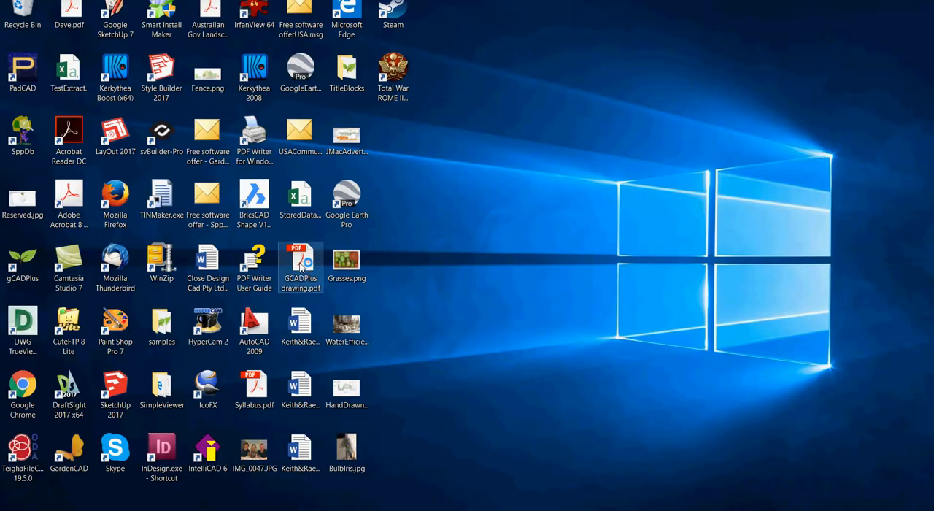
double_click(301, 266)
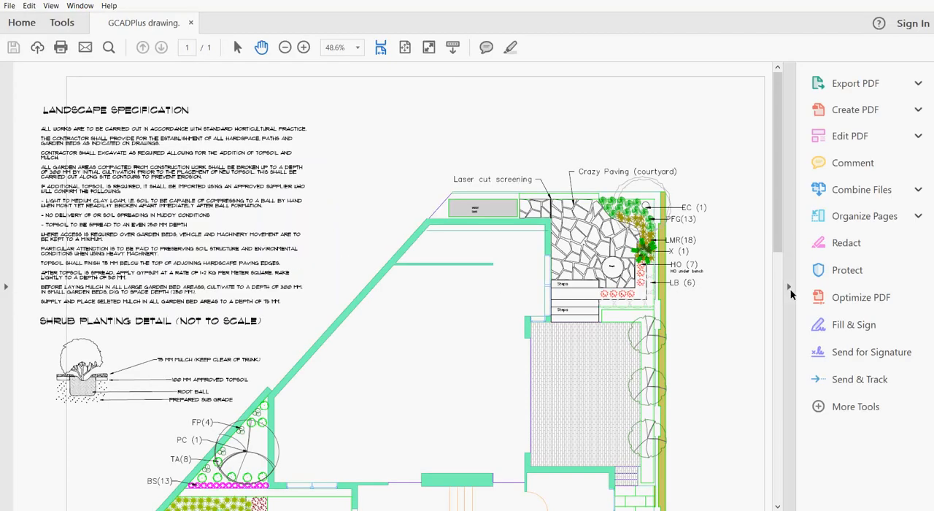
click(788, 288)
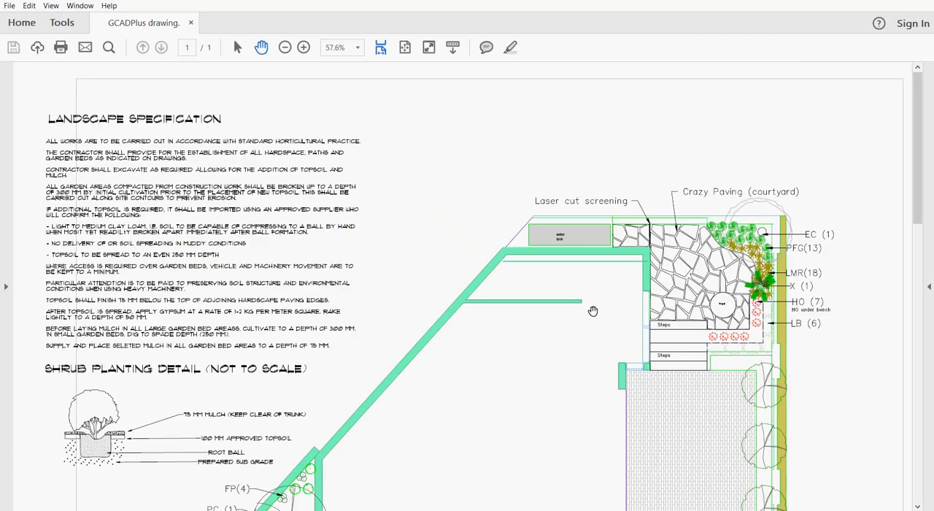
key(ctrl+0)
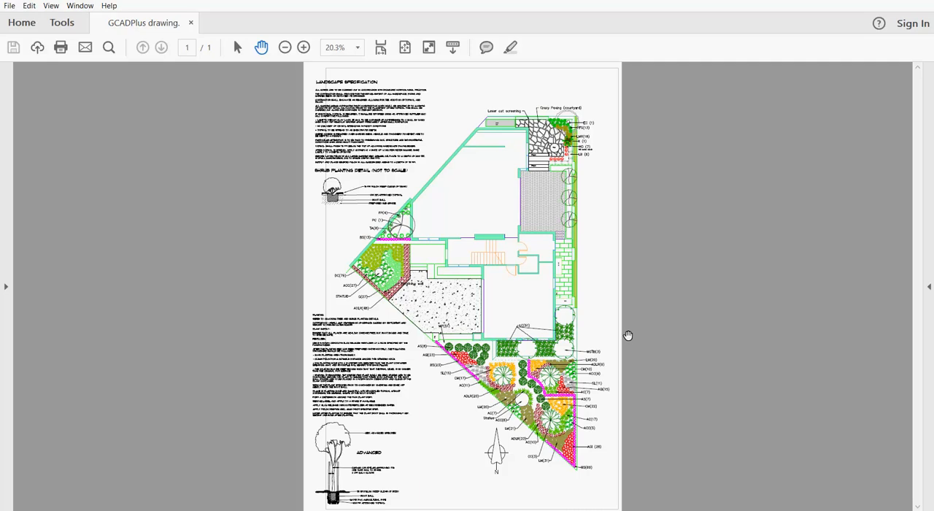
ctrl+scroll(626, 335, up, 5)
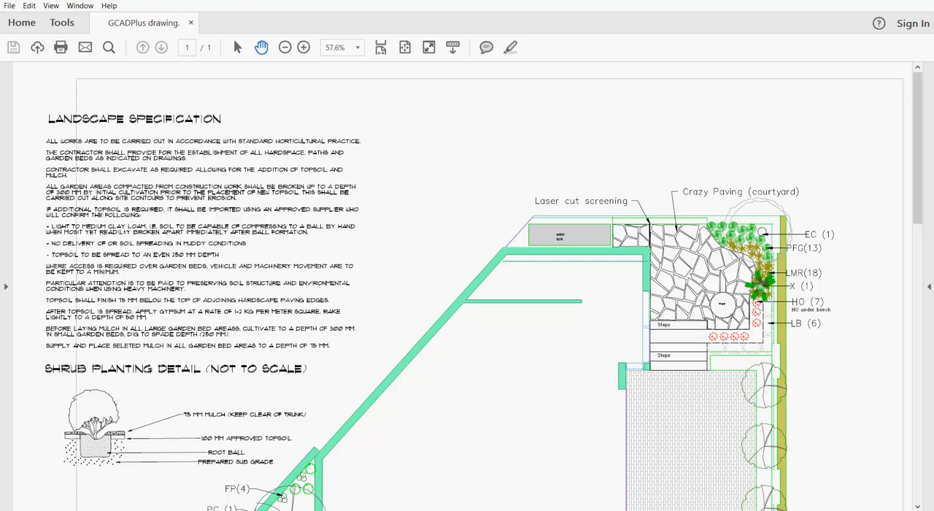
click(917, 0)
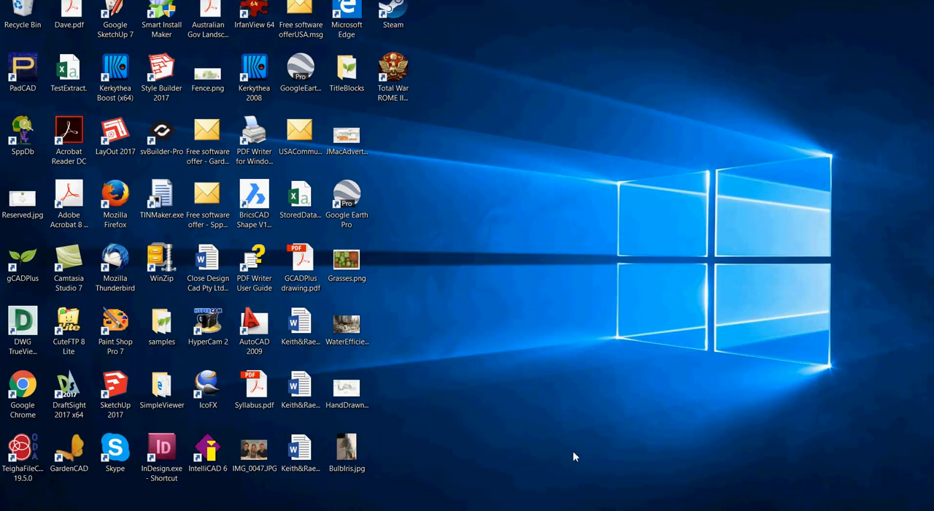
Step: Switch back to gCADPlus and change the color of the layout's viewport frame to 255
key(alt+Tab)
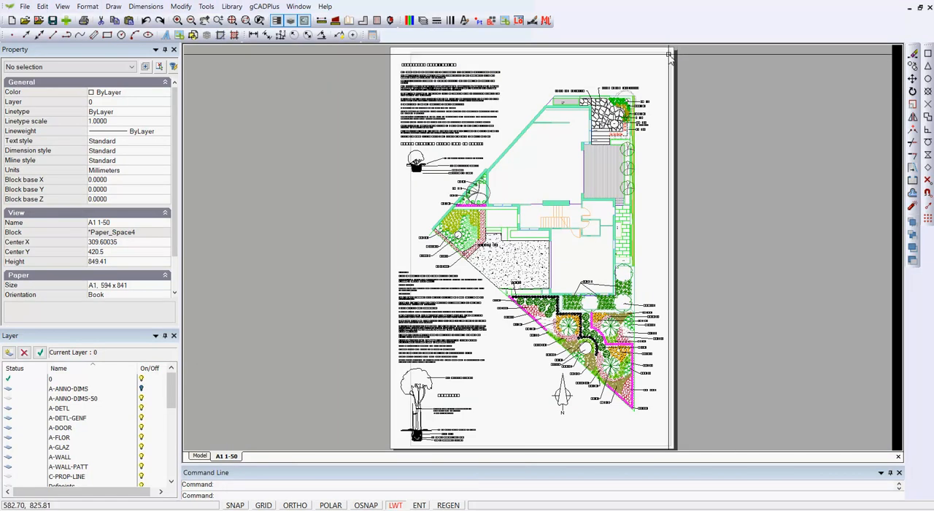
click(670, 55)
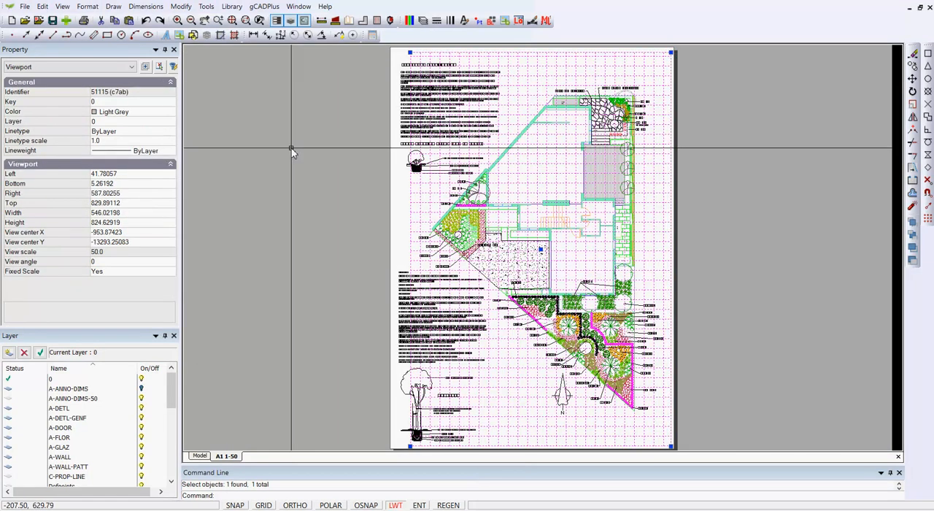
click(169, 116)
click(169, 116)
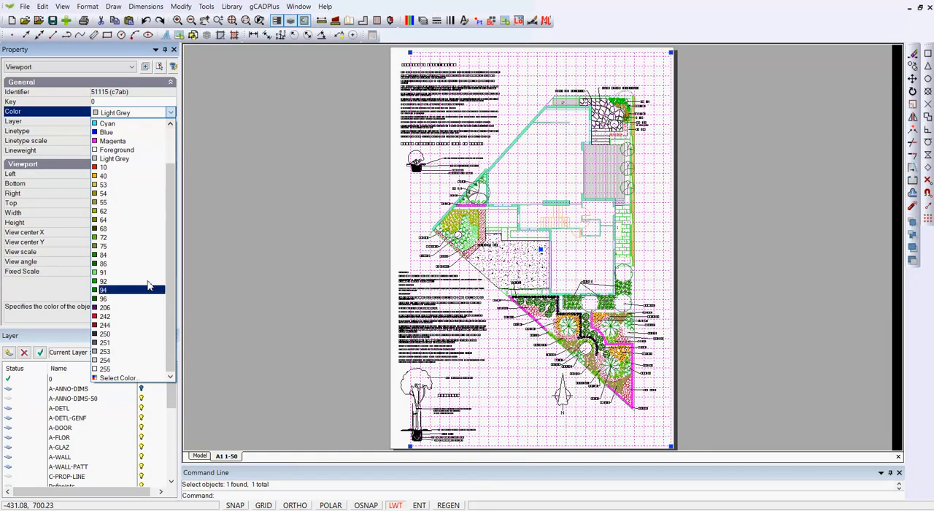
click(141, 368)
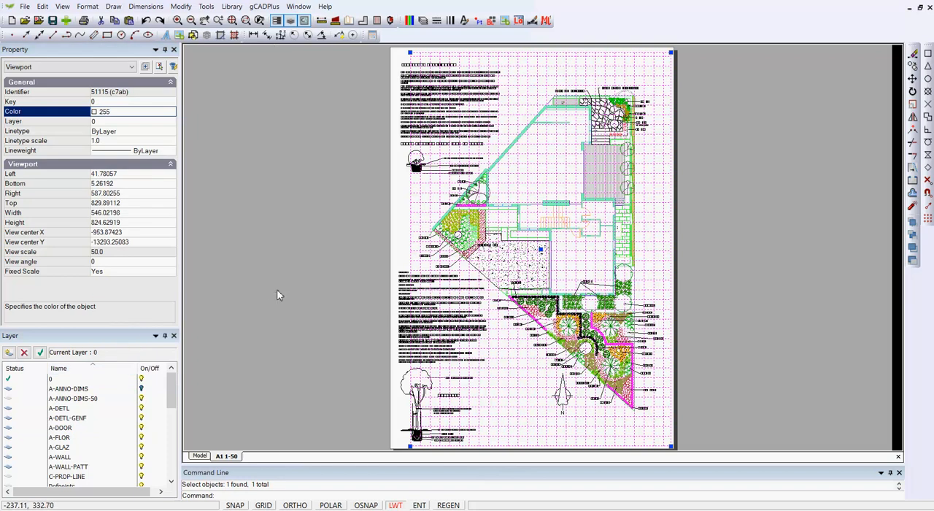
key(Escape)
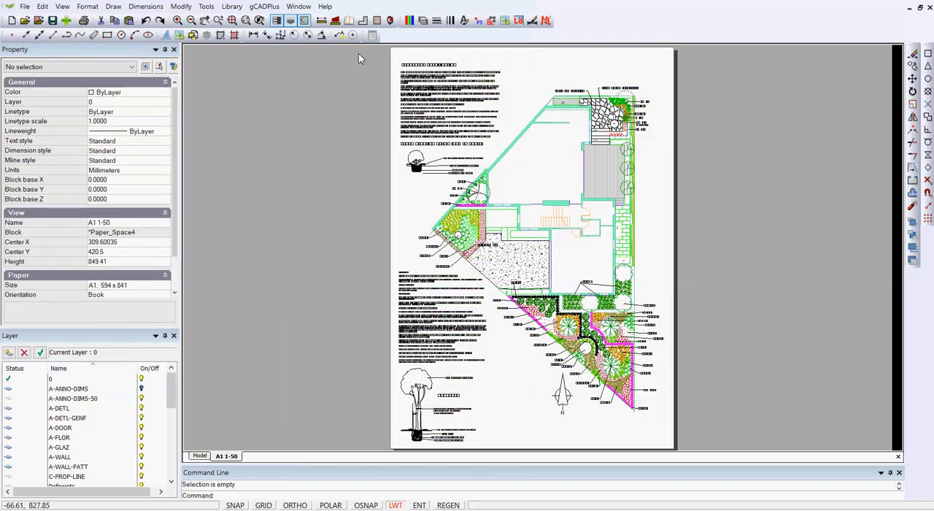
Step: Select the layout's viewport by its frame to check that it is still there, and clear the selection
click(709, 68)
click(648, 58)
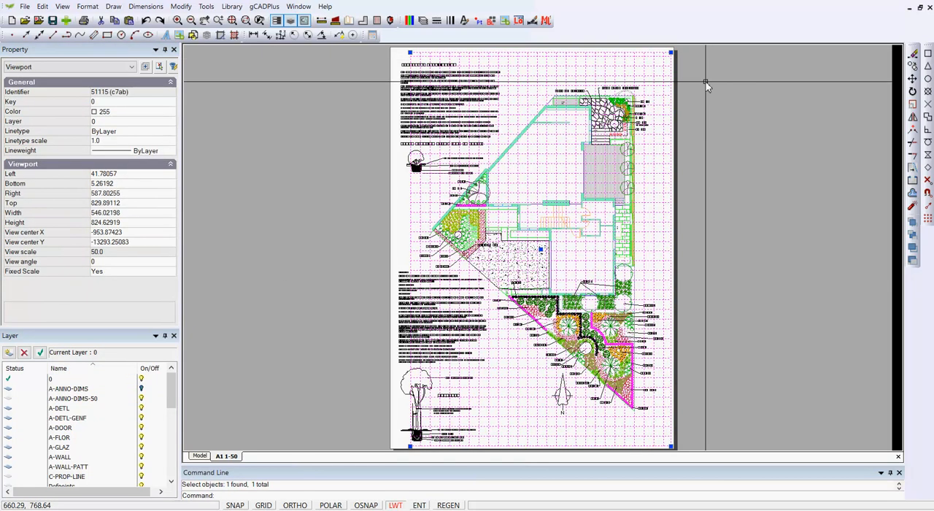
key(Escape)
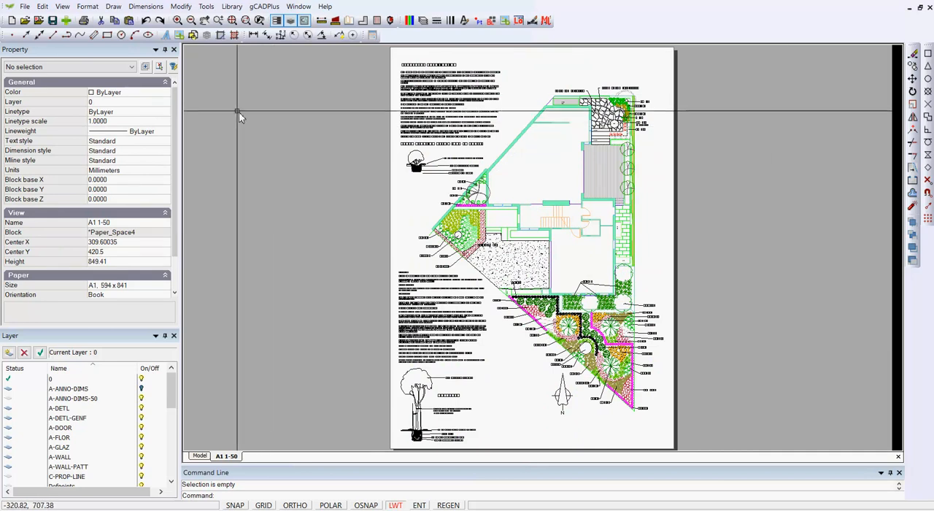
Step: Set the drawing's default lineweight to 0.30 mm in the lineweight settings
click(88, 9)
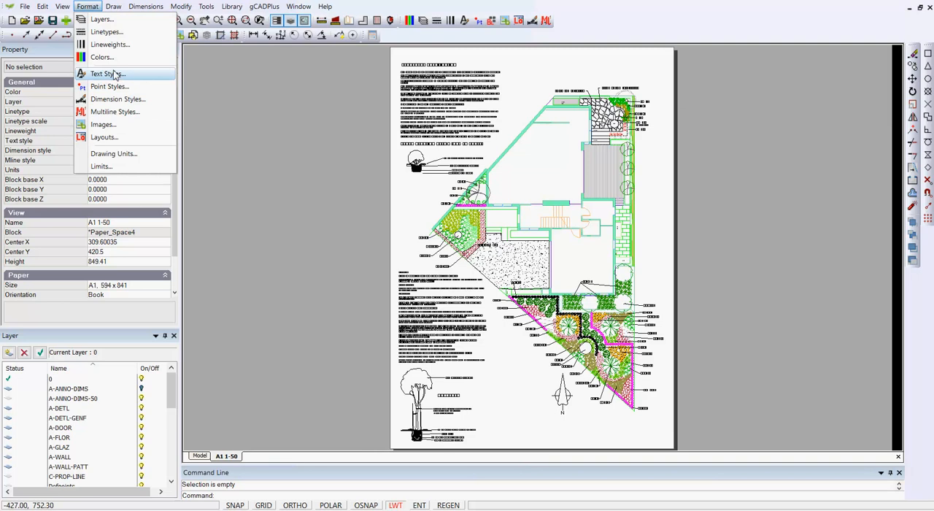
click(116, 44)
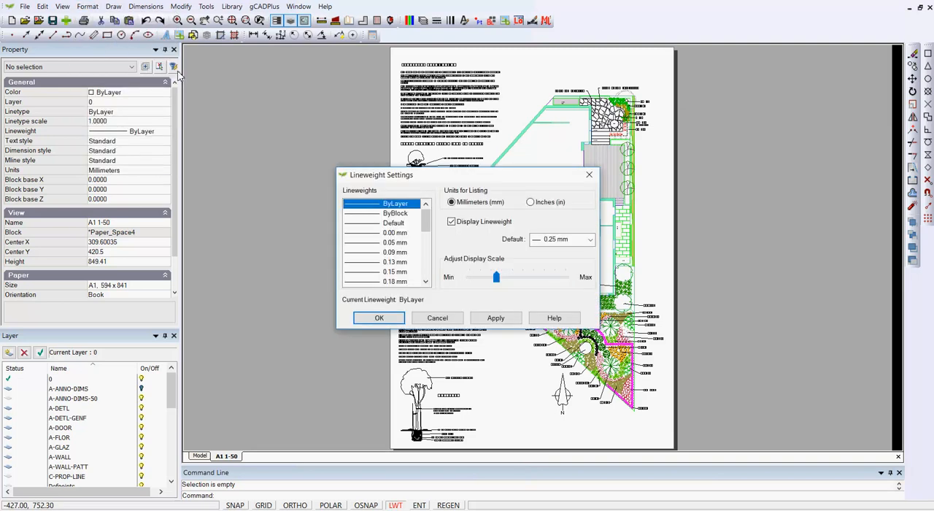
click(589, 239)
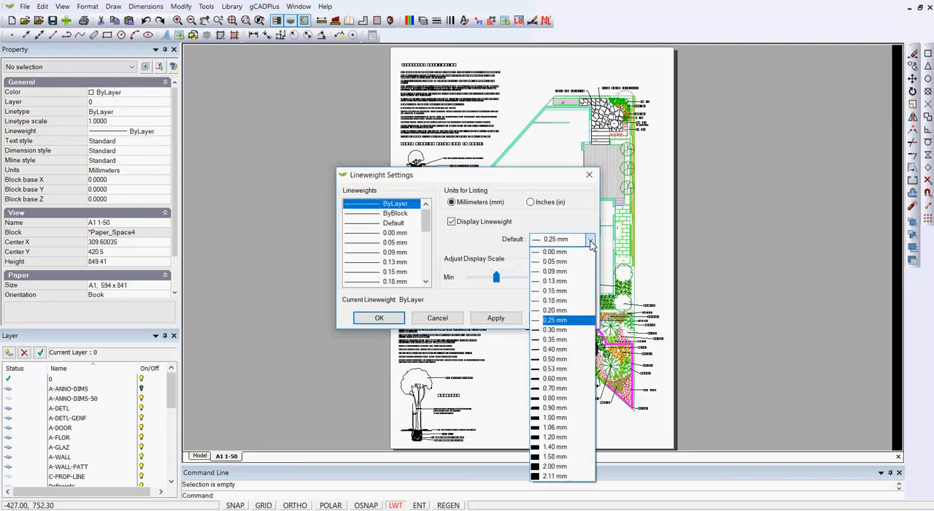
click(554, 329)
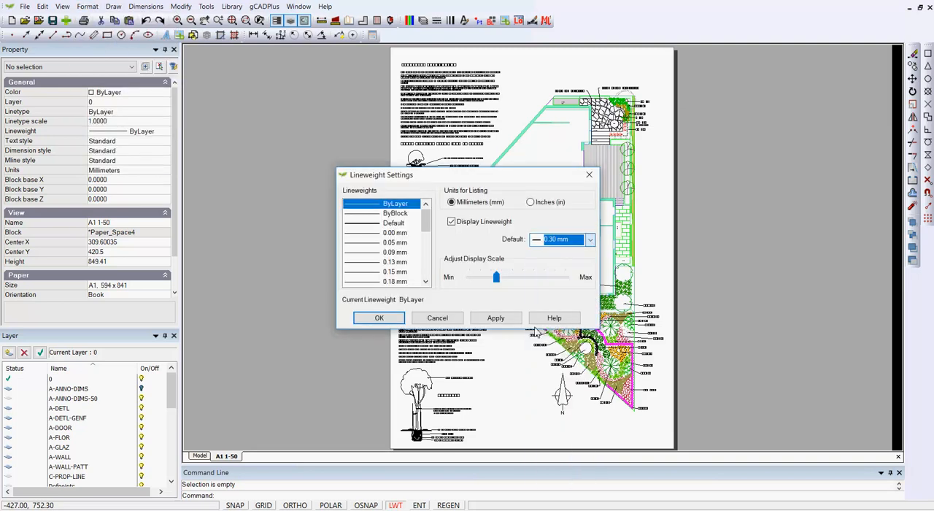
click(379, 317)
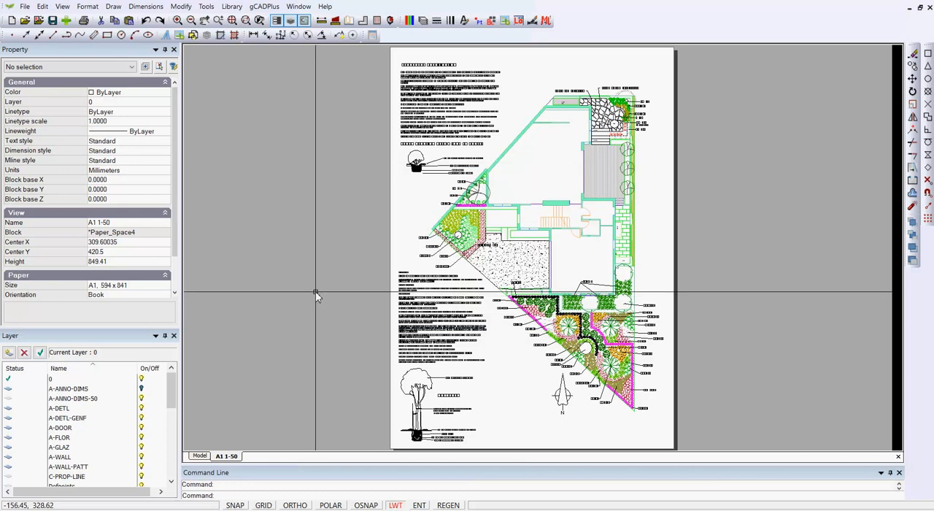